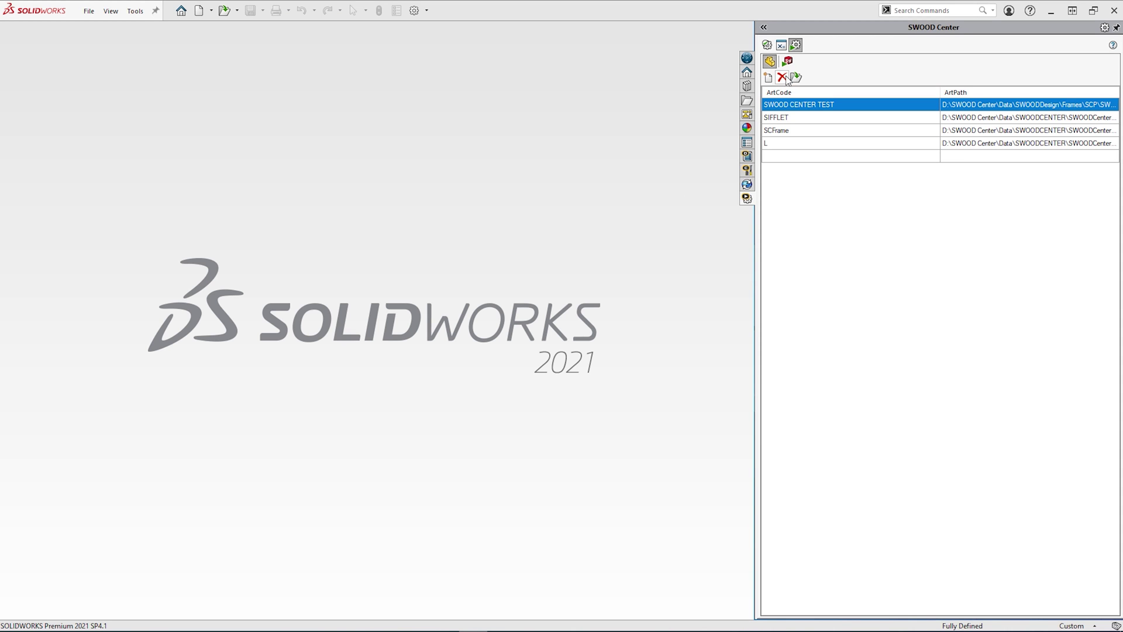
Start the SWOOD Center service and add Job1 with article SWOOD CENTER TEST.
left_click(788, 61)
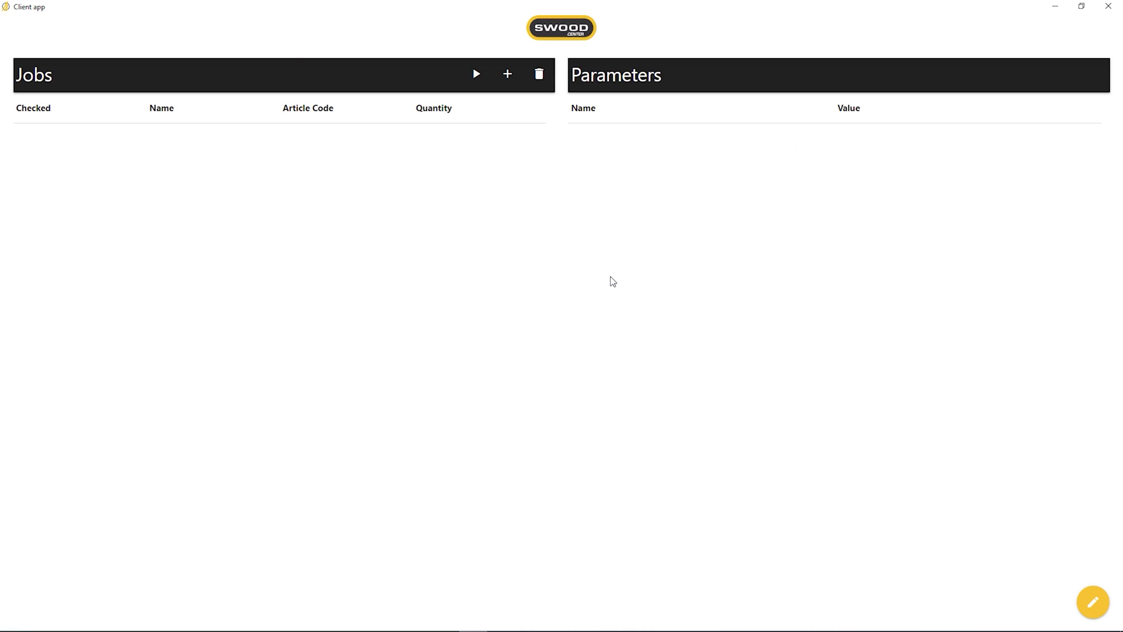
left_click(511, 79)
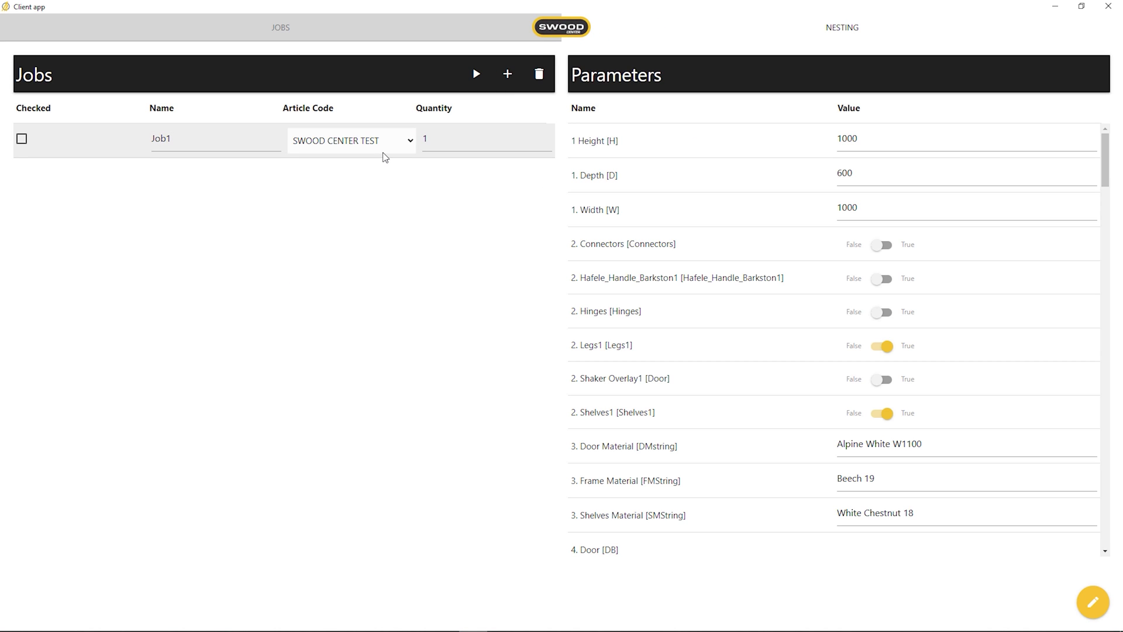
left_click(390, 145)
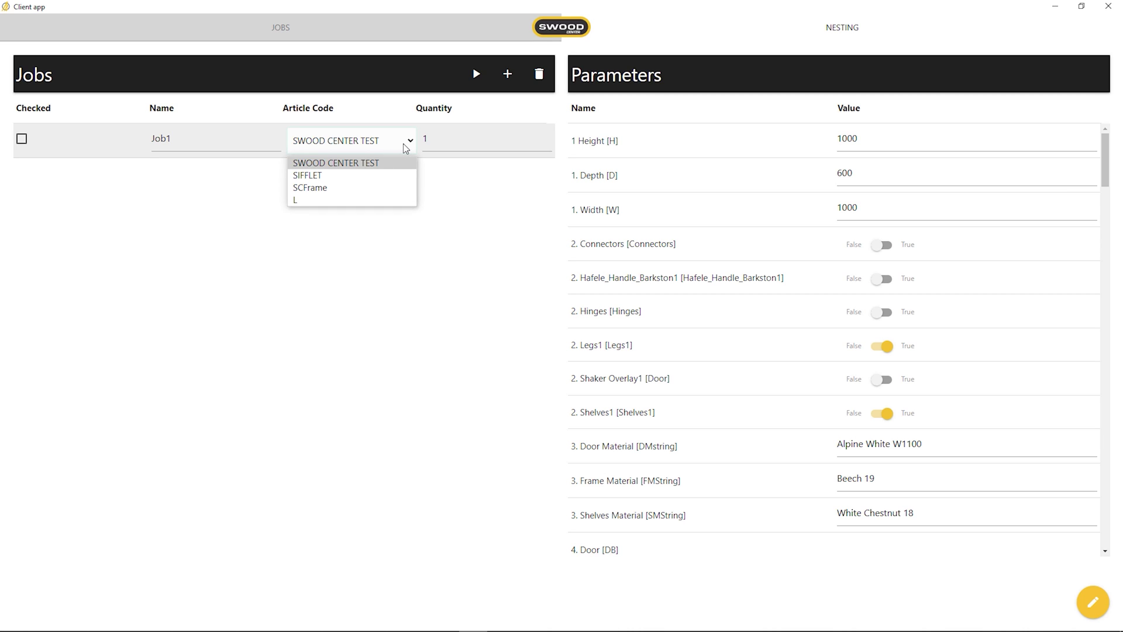
left_click(405, 148)
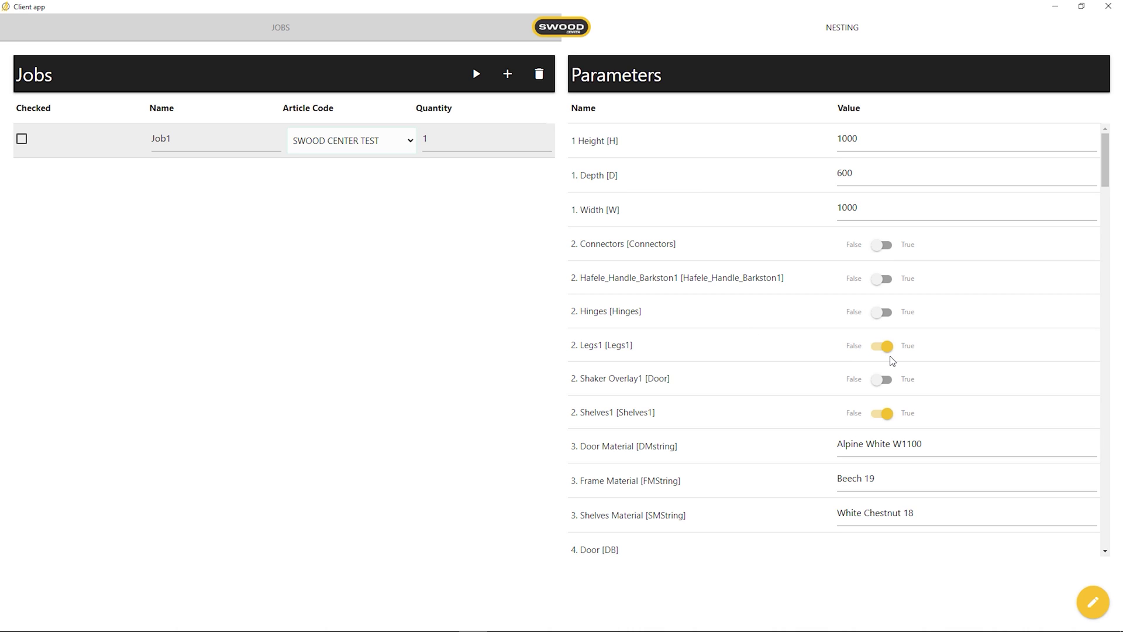
scroll(891, 366, "down", 3)
scroll(891, 366, "down", 3)
scroll(890, 366, "down", 3)
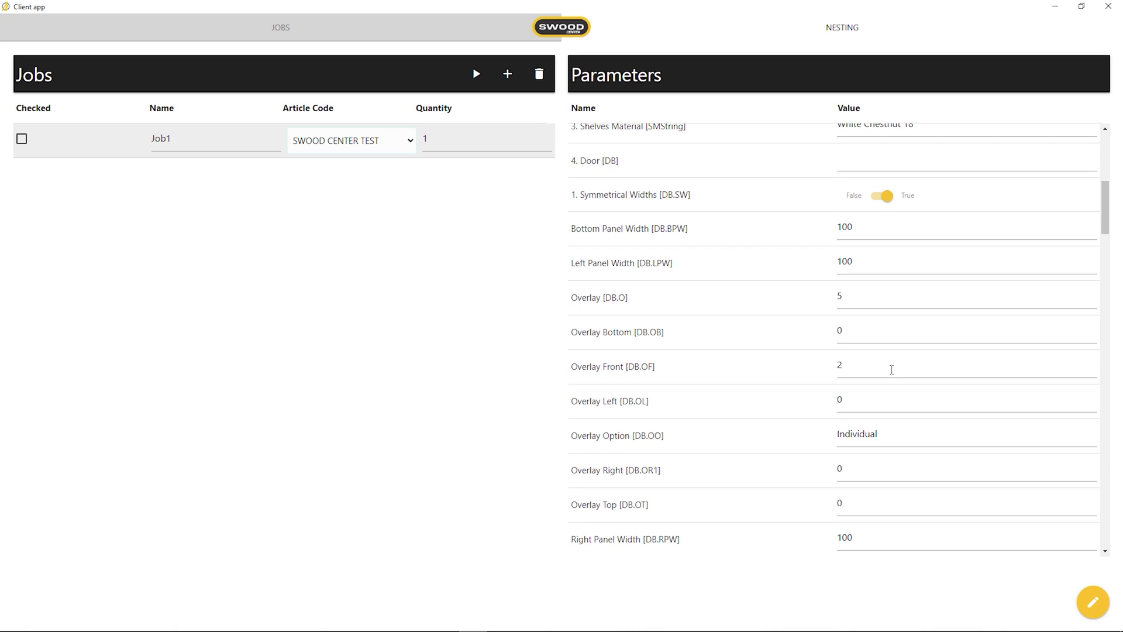
scroll(891, 366, "down", 3)
scroll(888, 376, "down", 2)
scroll(887, 377, "down", 3)
scroll(886, 378, "down", 3)
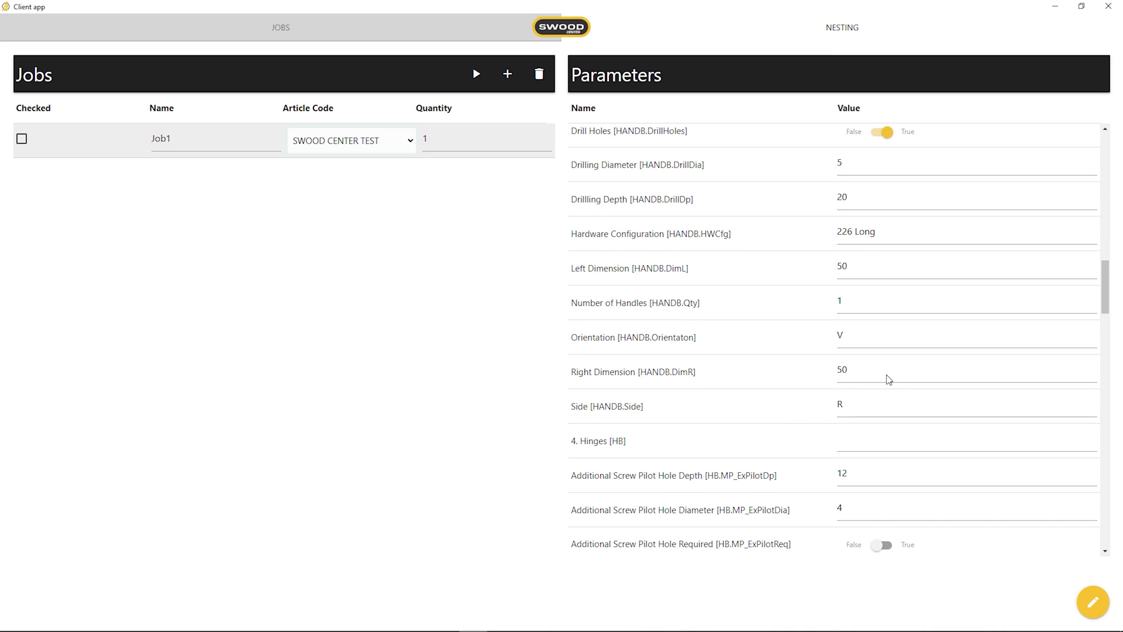
scroll(886, 377, "down", 3)
scroll(887, 381, "down", 3)
scroll(887, 381, "down", 3)
scroll(887, 381, "down", 3)
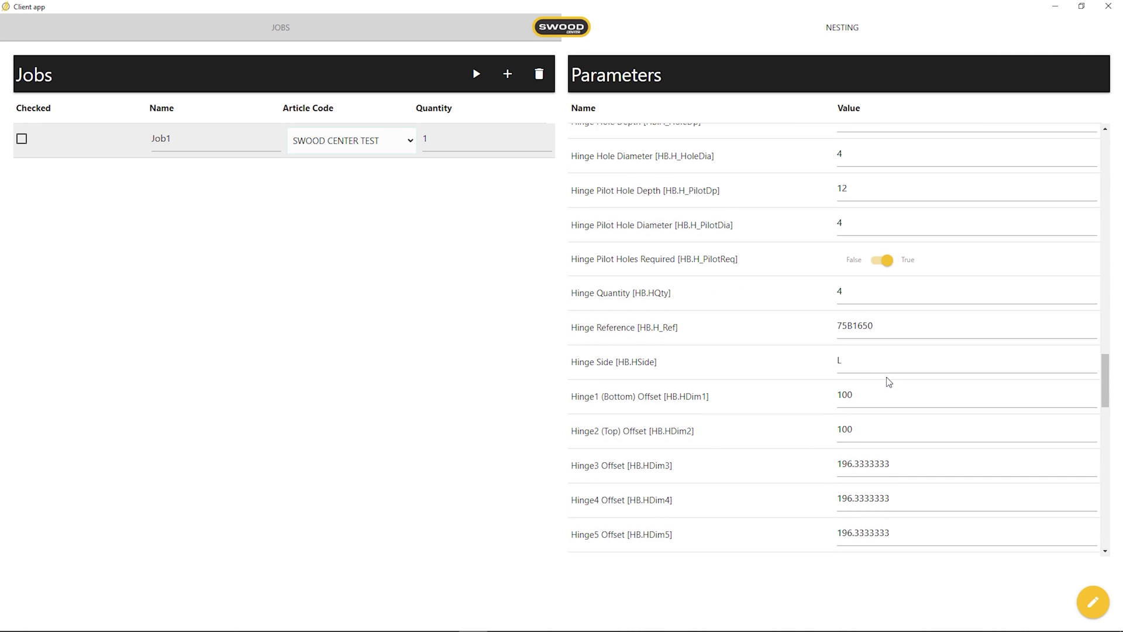
scroll(887, 382, "down", 3)
scroll(885, 388, "down", 2)
scroll(885, 389, "down", 3)
scroll(884, 389, "down", 3)
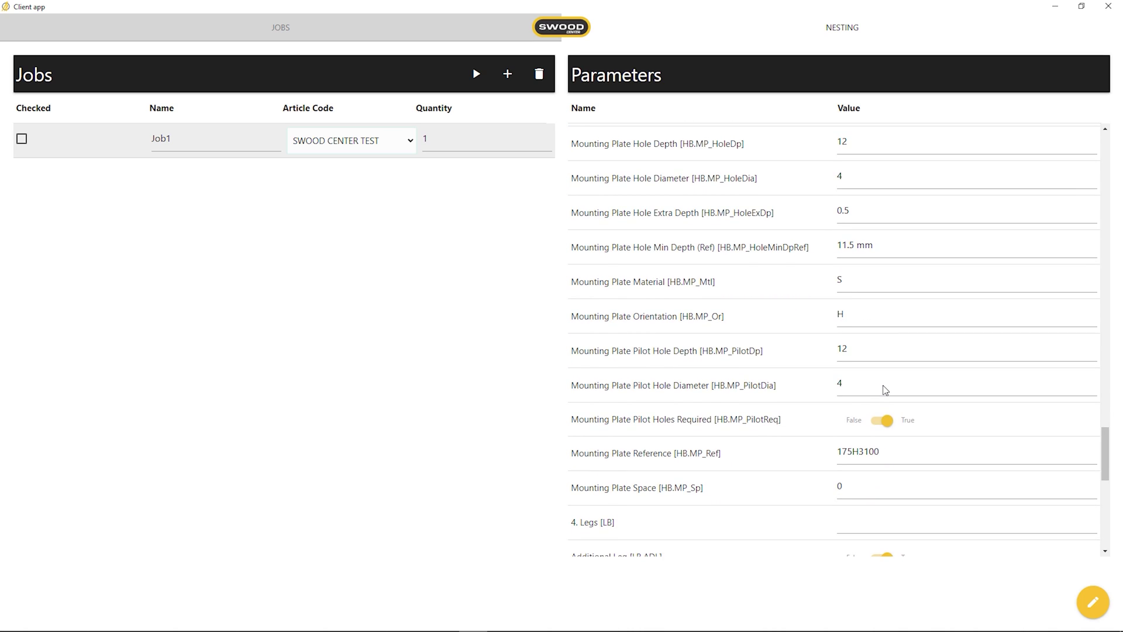
scroll(884, 388, "down", 3)
scroll(885, 389, "down", 2)
scroll(885, 388, "down", 3)
scroll(884, 388, "down", 2)
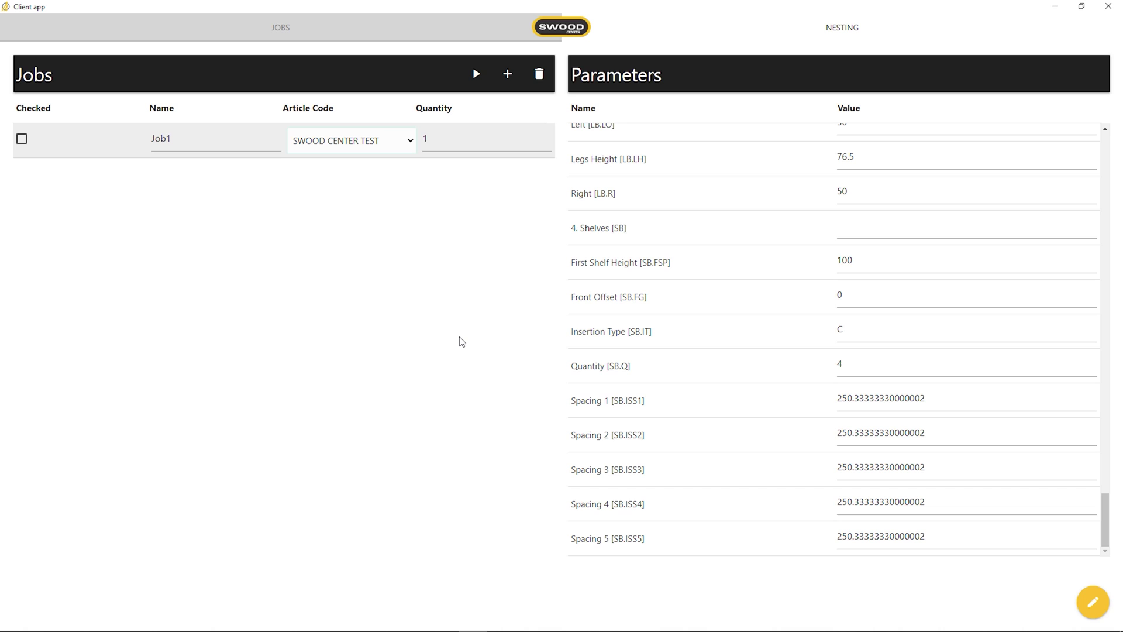
Check and compute Job1, then open its JOBS output folder from Results.
left_click(23, 139)
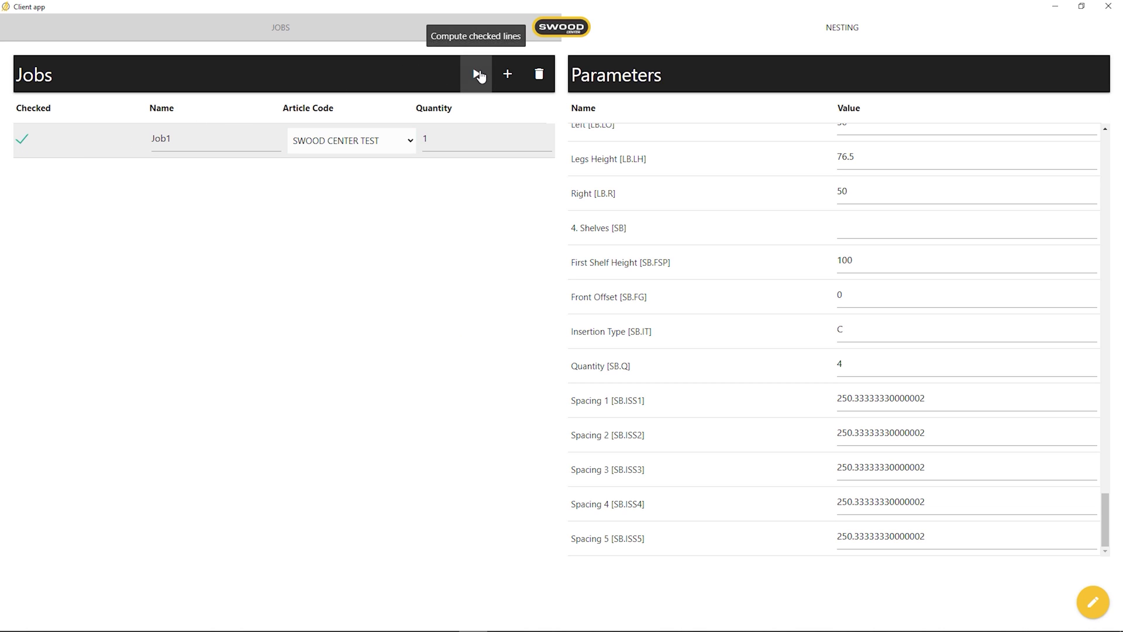
left_click(477, 74)
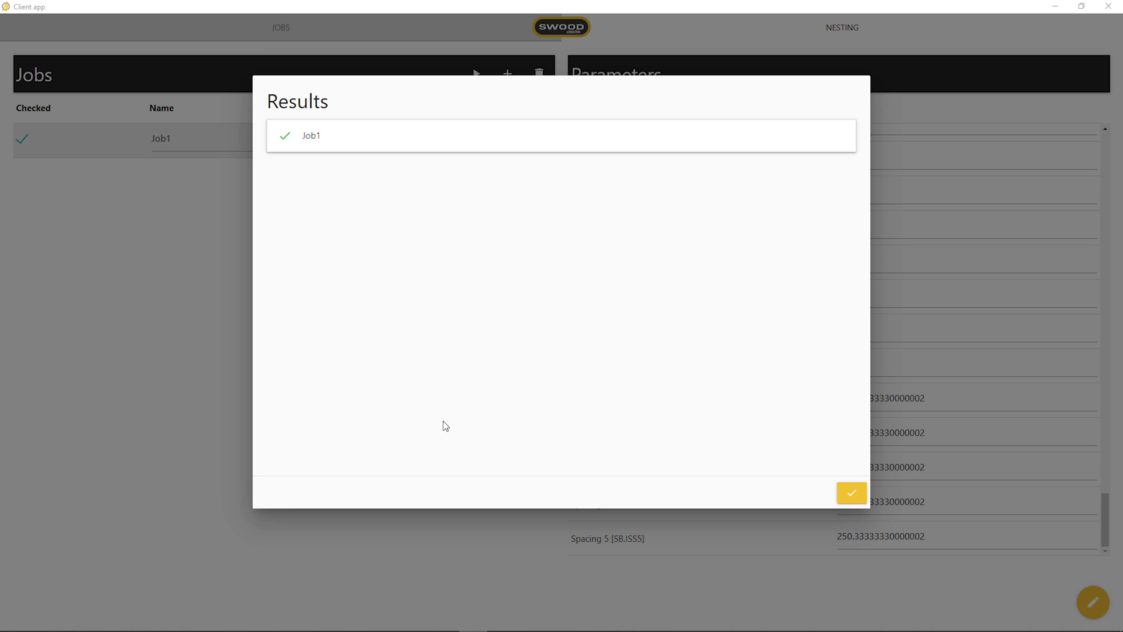
left_click(386, 141)
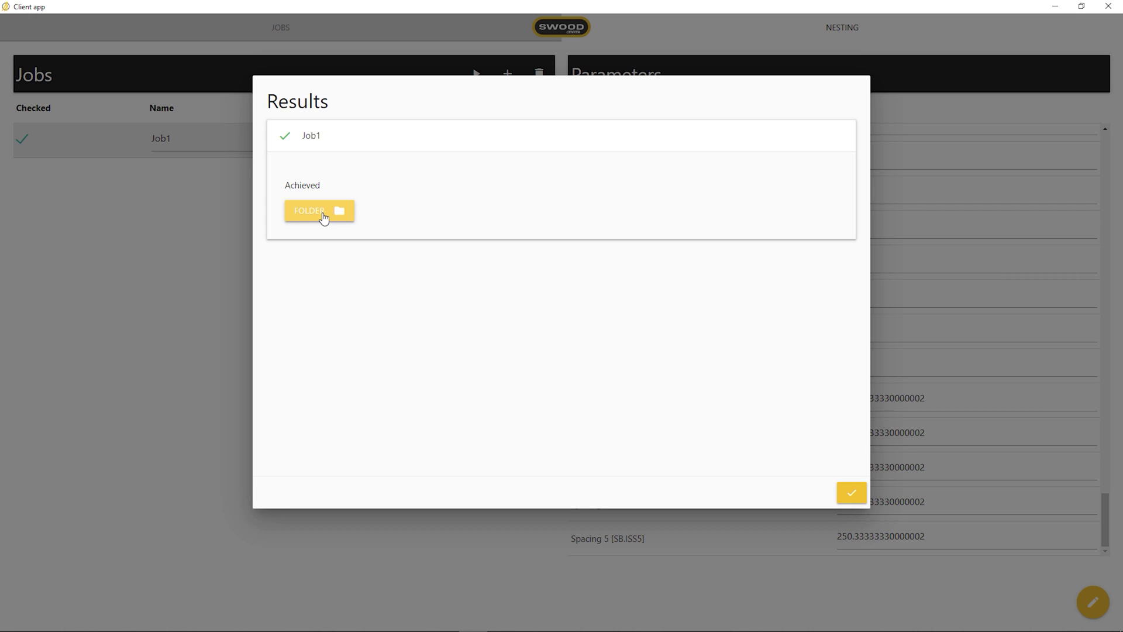
left_click(323, 217)
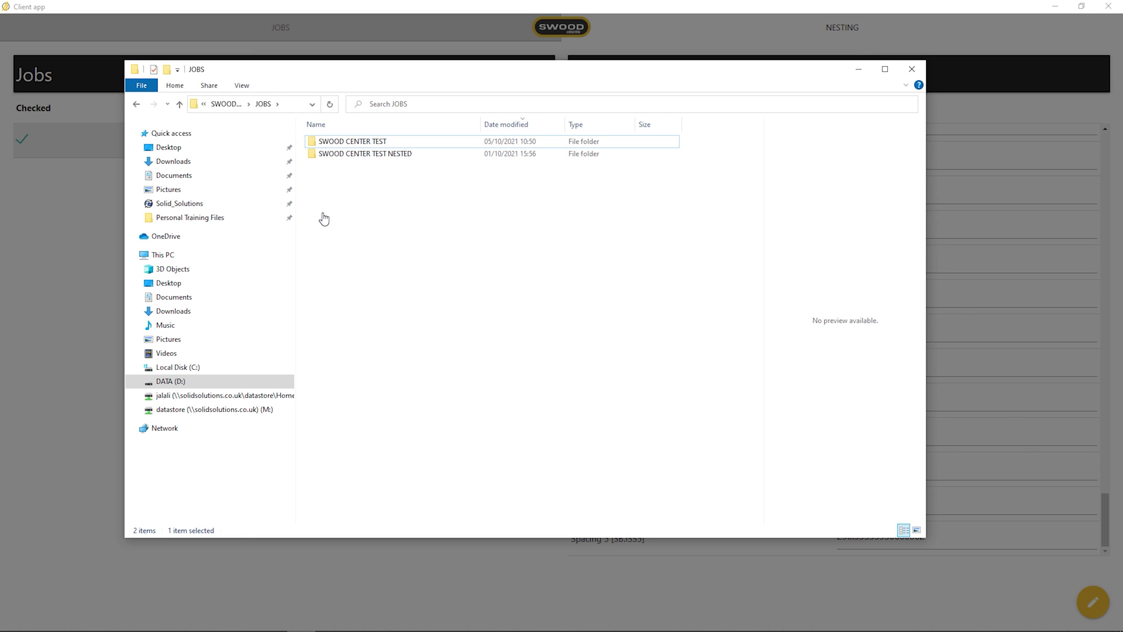
Open the SWOOD CENTER TEST assembly in SOLIDWORKS and the Home_SWOOD CENTER TEST.html report.
double_click(346, 143)
left_click(348, 192)
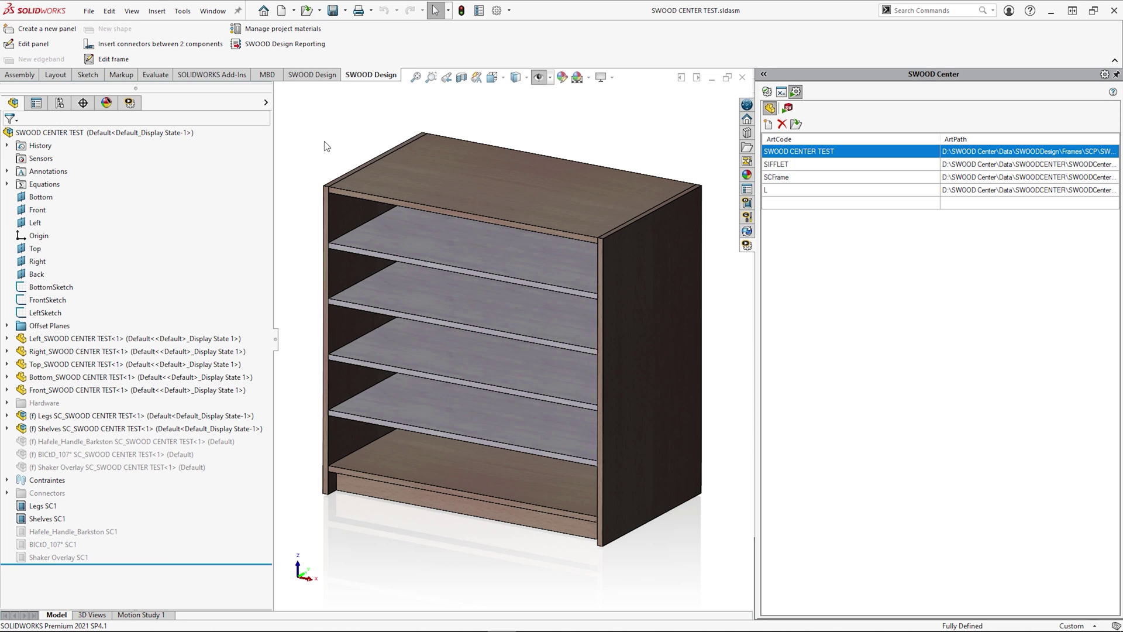
key("alt+Tab")
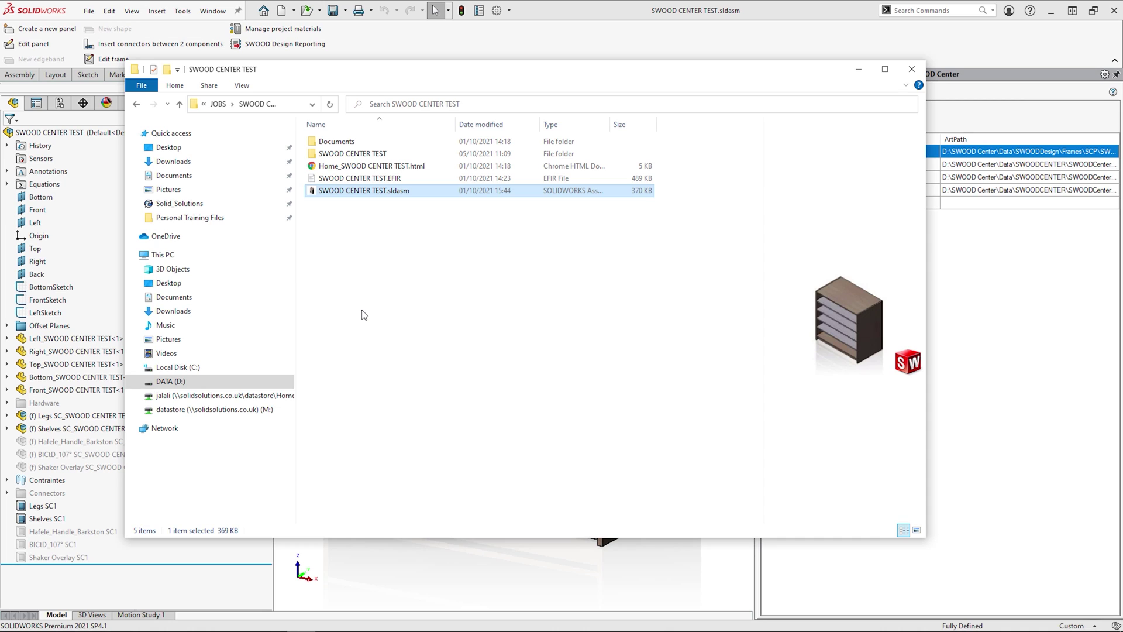
double_click(363, 166)
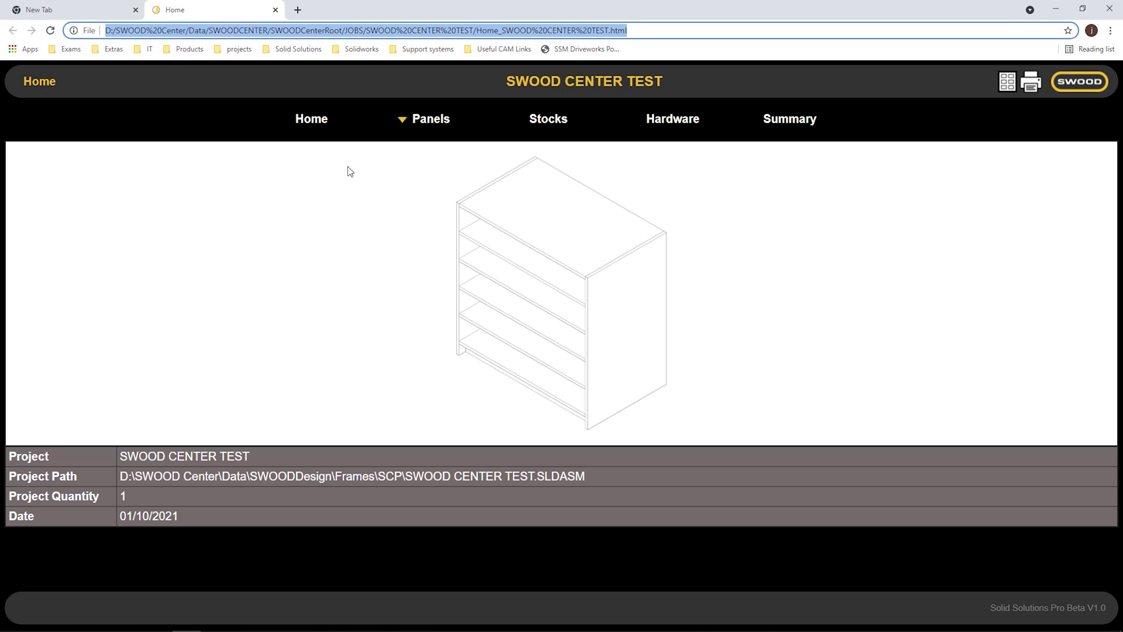
mouse_move(424, 118)
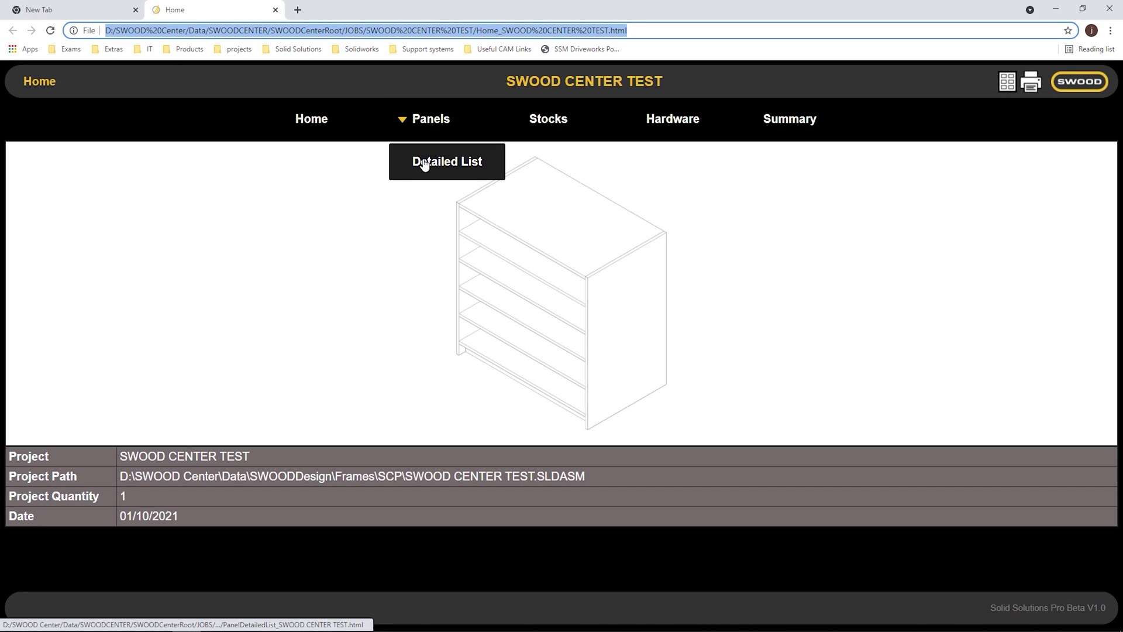
Review the detailed panel list, stocks, hardware and £616.05 summary, then minimise Chrome.
left_click(425, 163)
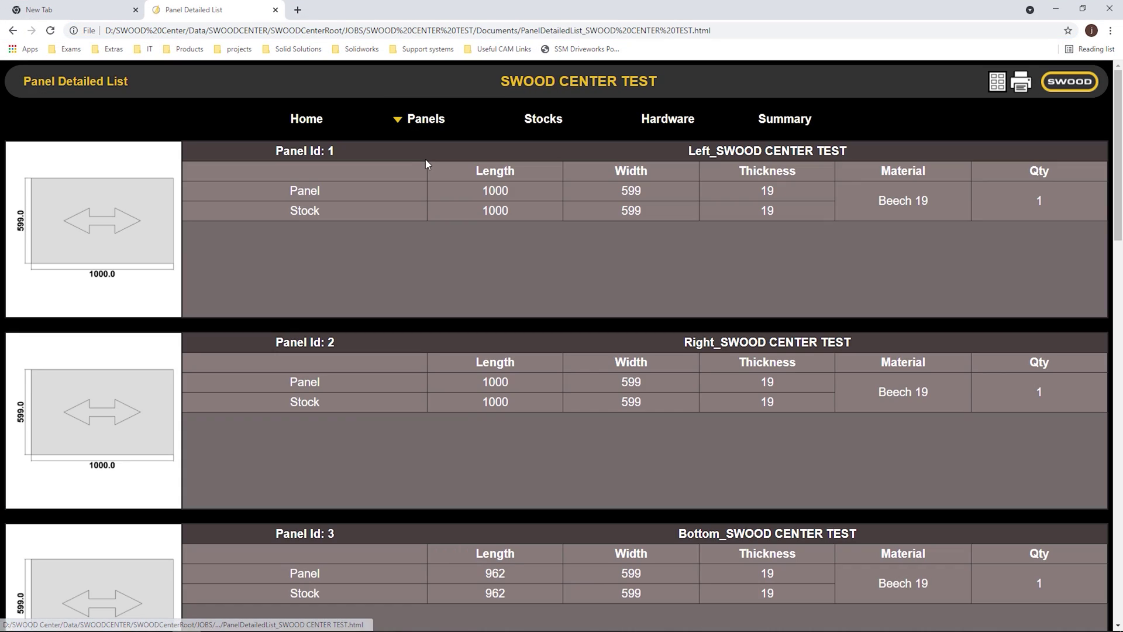
left_click(543, 124)
left_click(667, 123)
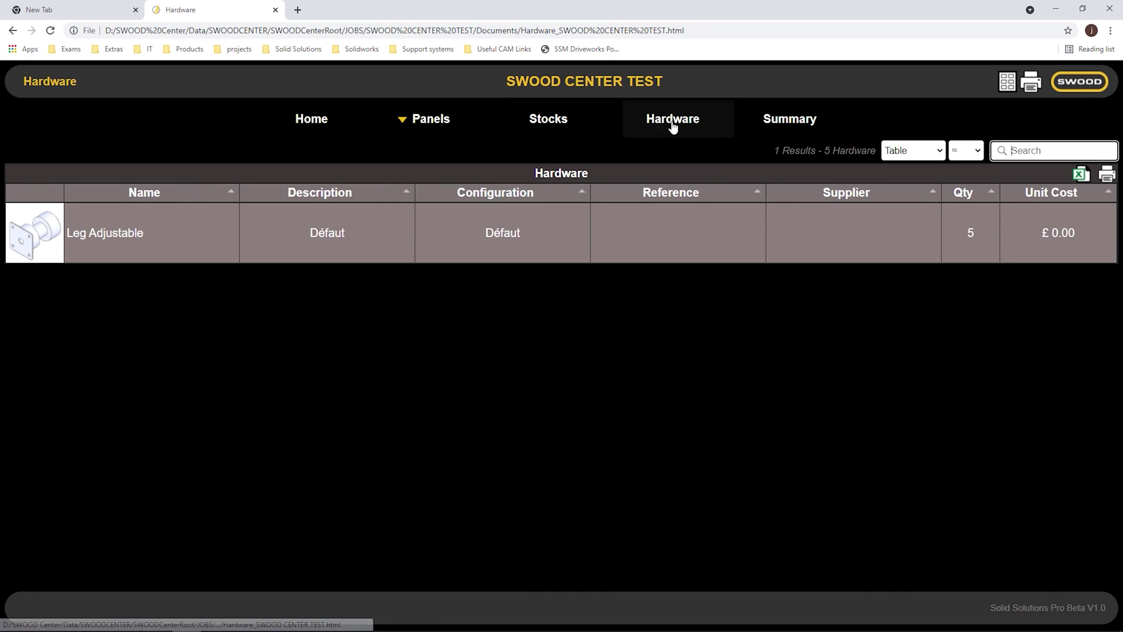
left_click(754, 121)
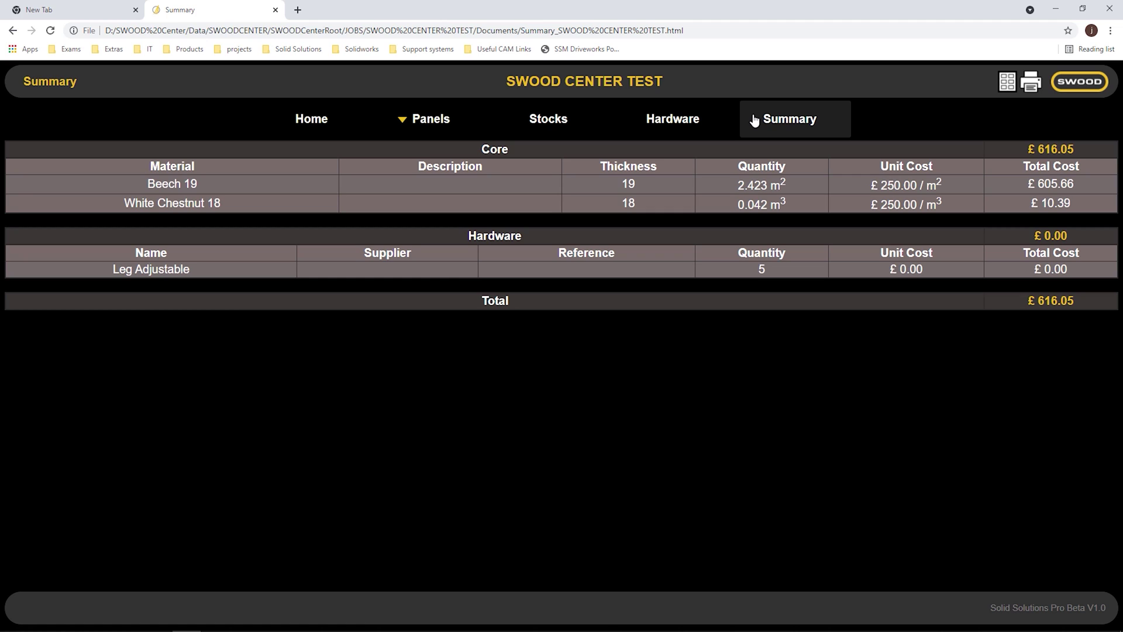
left_click(1055, 9)
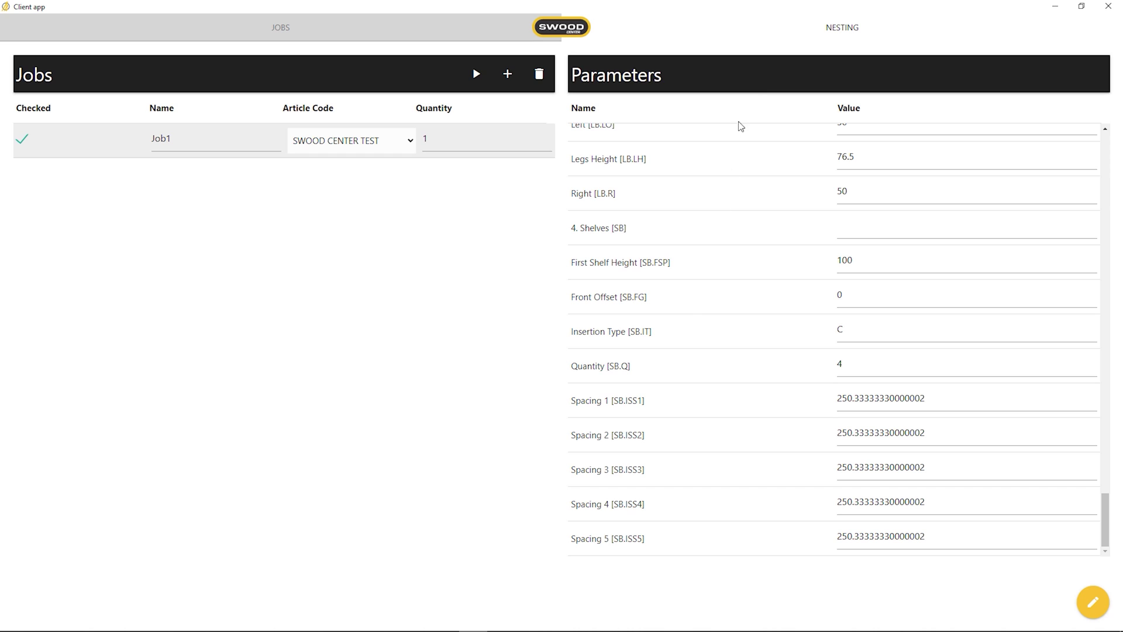
On the NESTING tab, keep CenterNest as the nesting configuration.
left_click(794, 35)
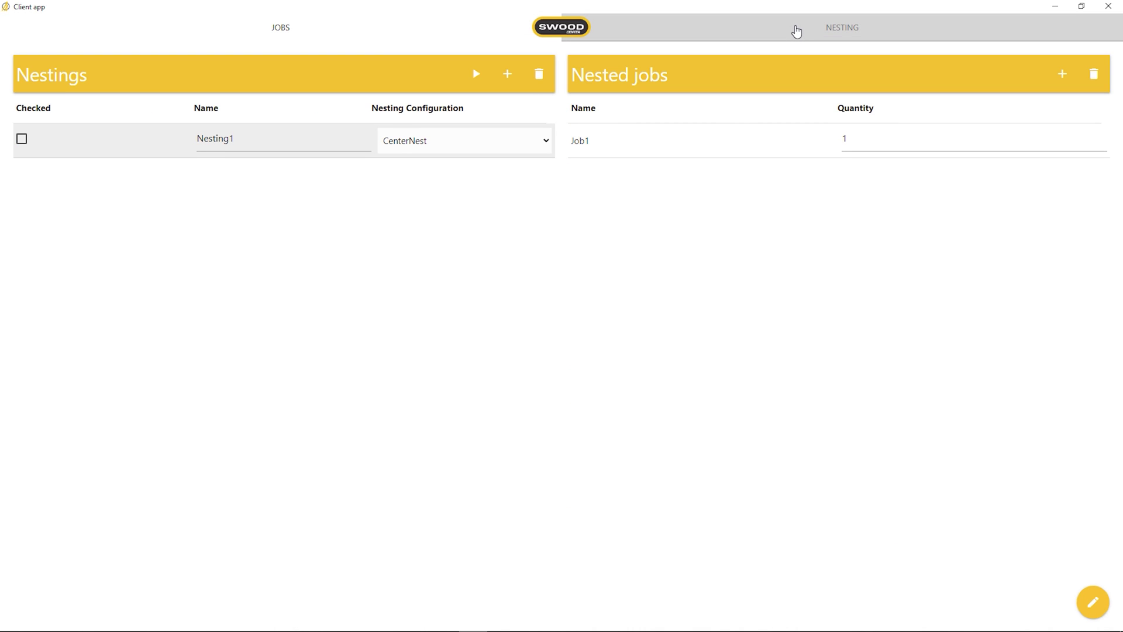
left_click(403, 144)
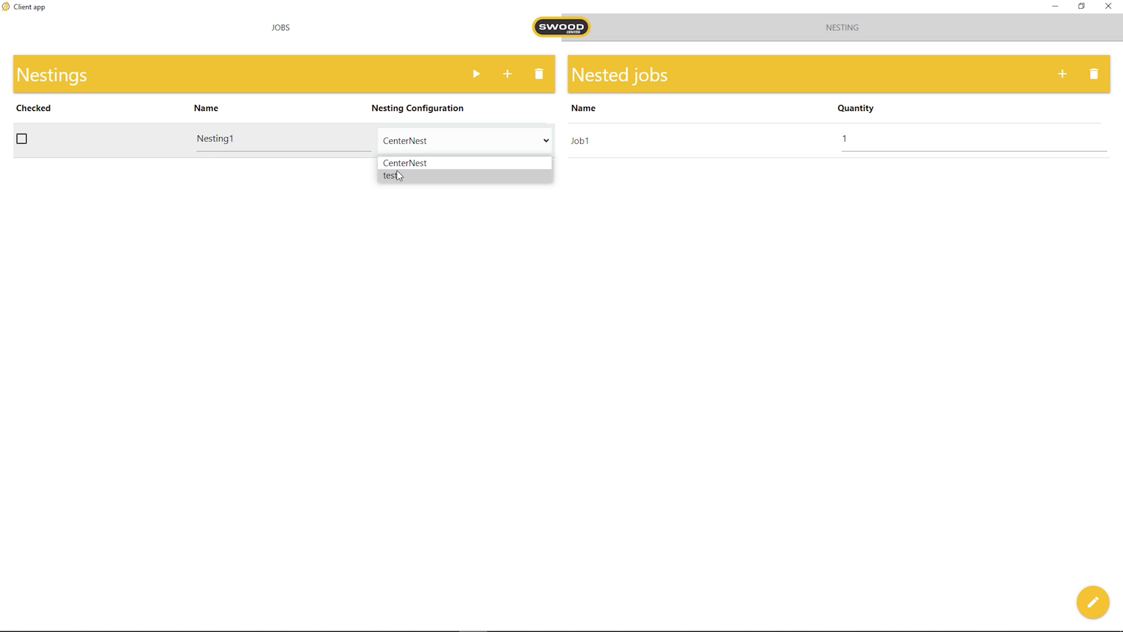
left_click(400, 165)
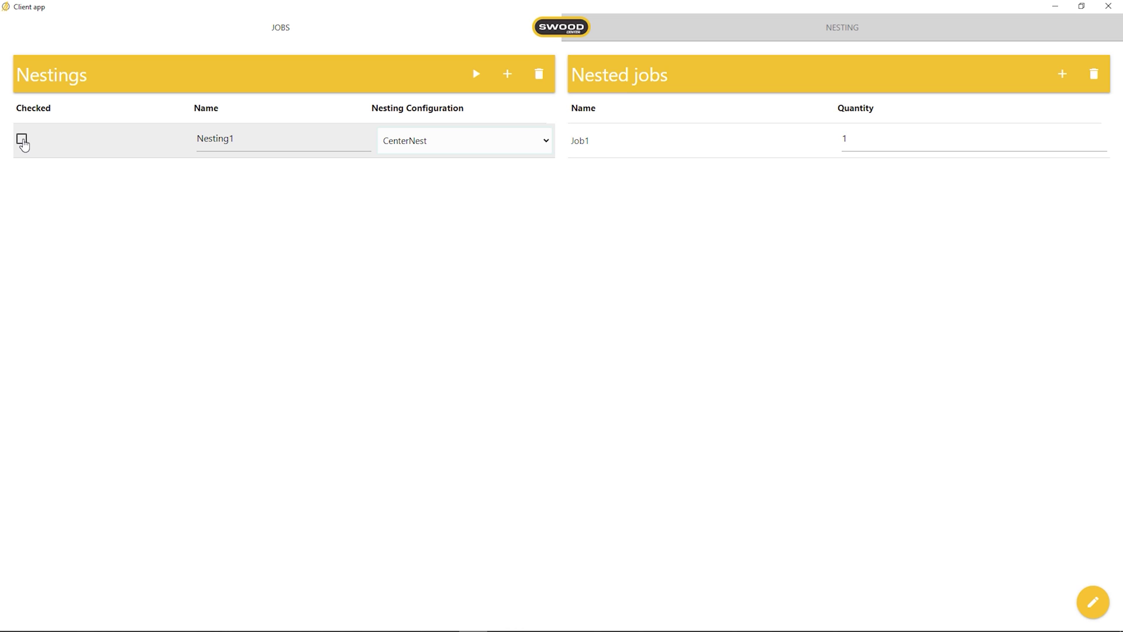
Rename Nesting1 to 'SWOOD Center Test Nested', check it, compute it and open its results.
left_click_drag(234, 138, 204, 141)
key("ctrl+a")
type("SWOOD Cen")
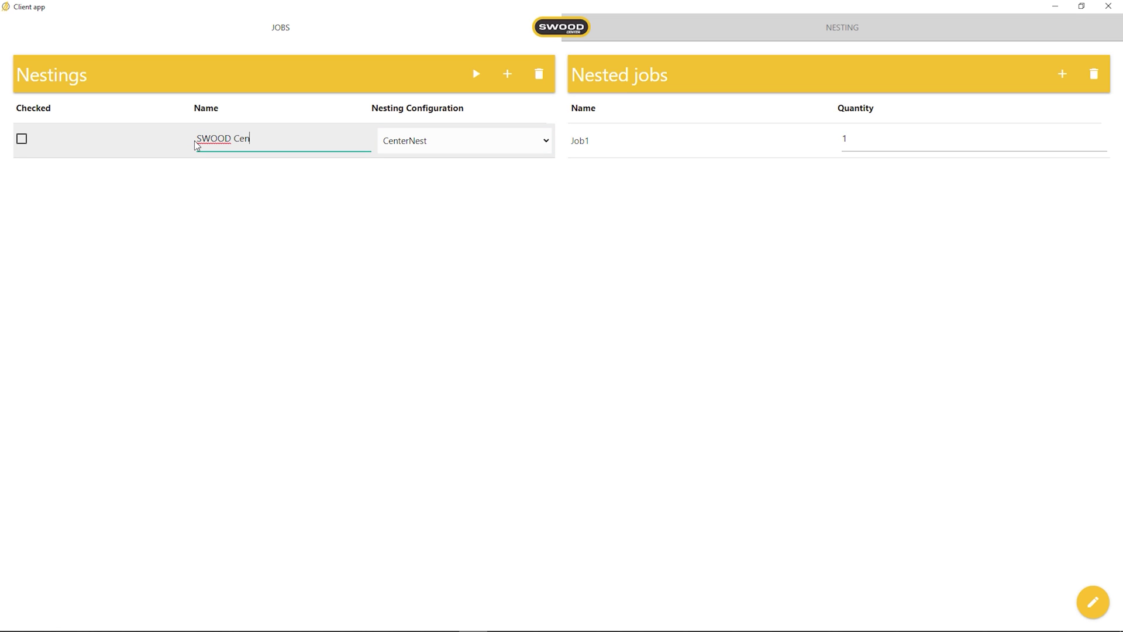
type("ter Test Nested")
left_click(21, 139)
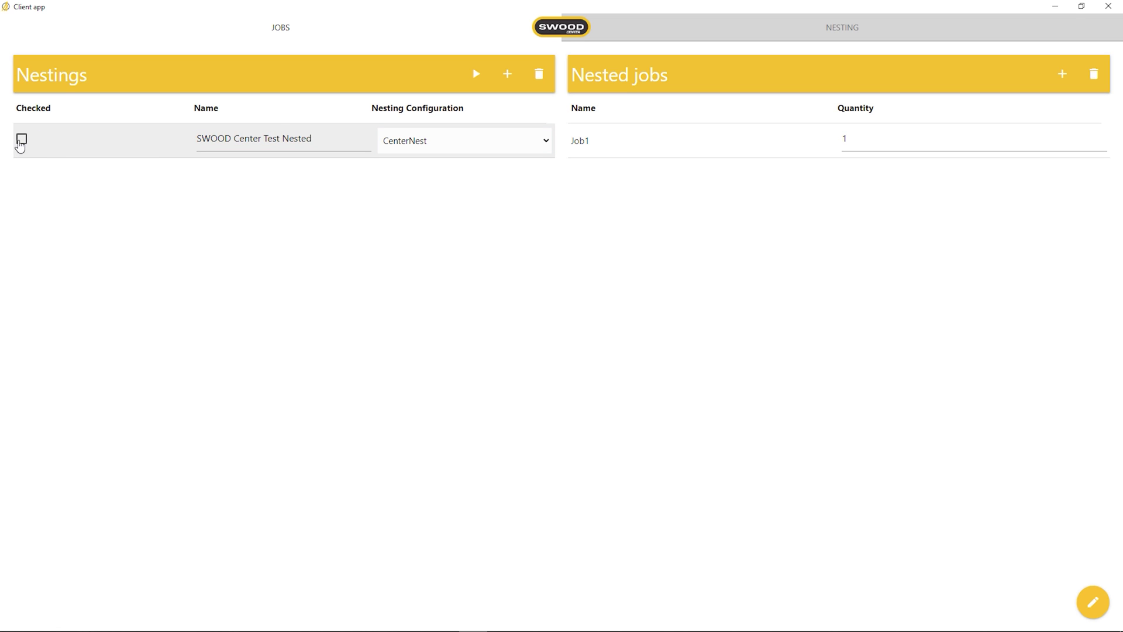
left_click(476, 74)
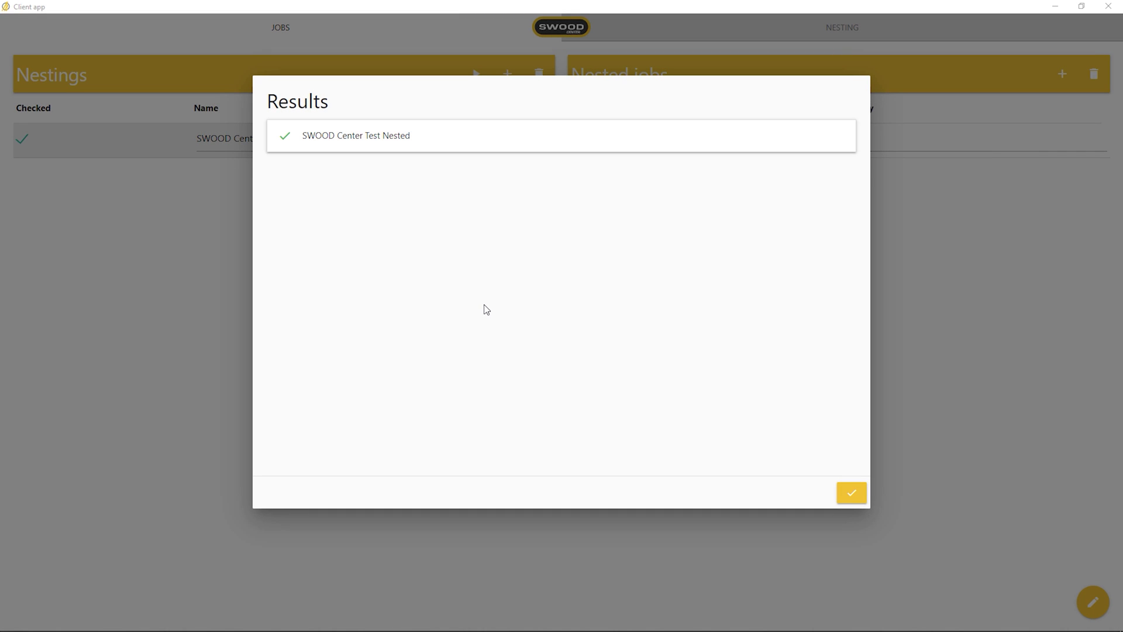
left_click(393, 140)
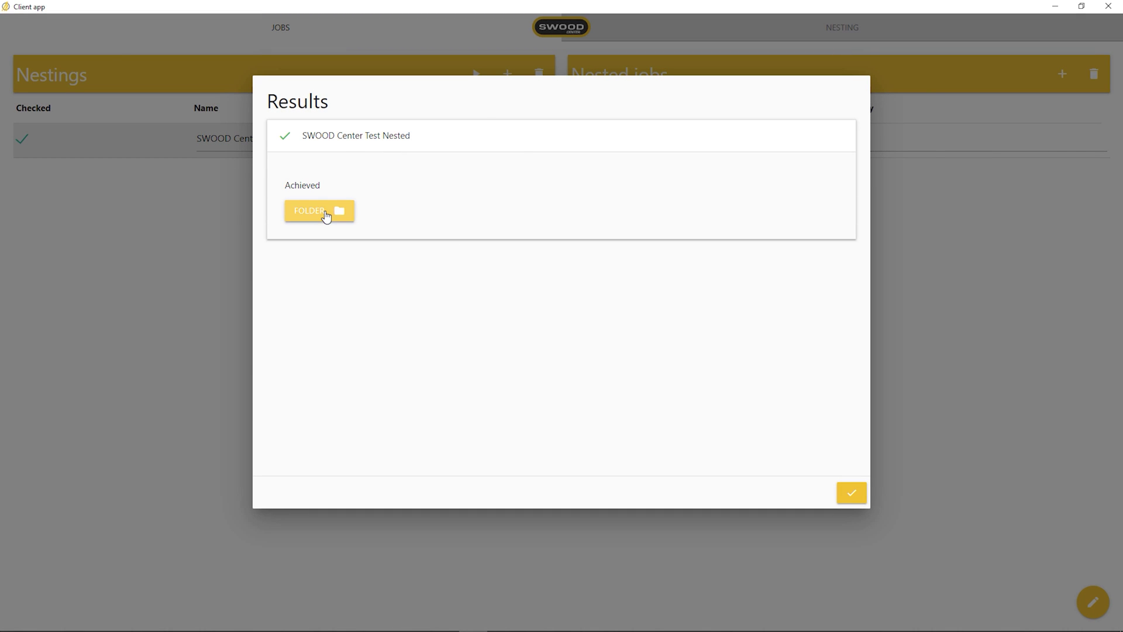
Open the SWOOD CENTER TEST NESTED assembly from its job folder in SOLIDWORKS.
left_click(328, 211)
double_click(339, 156)
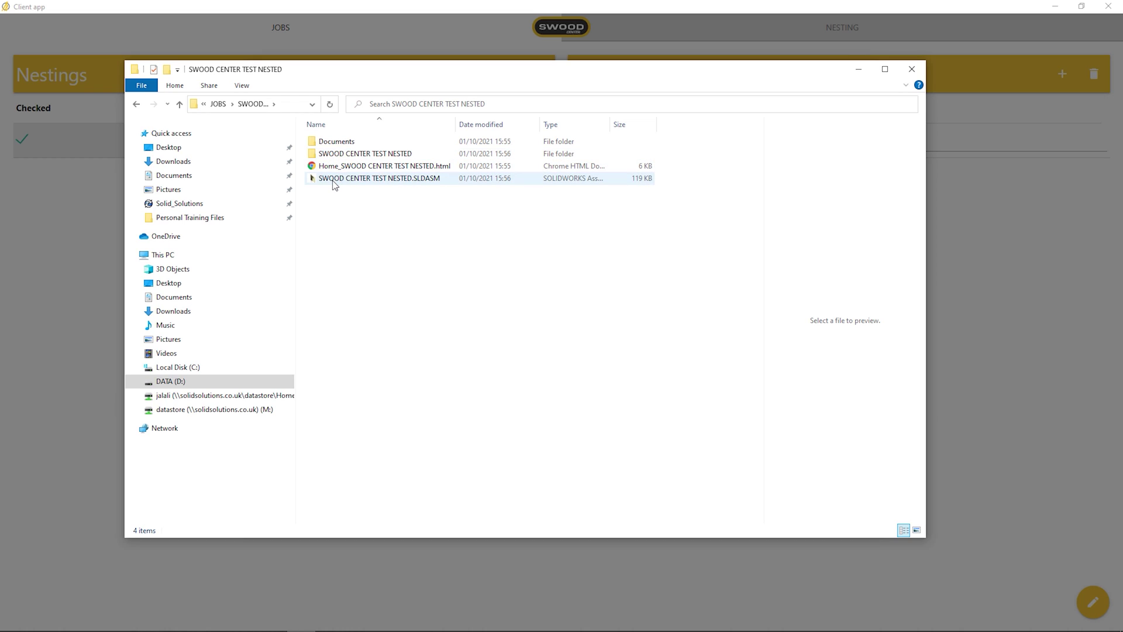
double_click(334, 180)
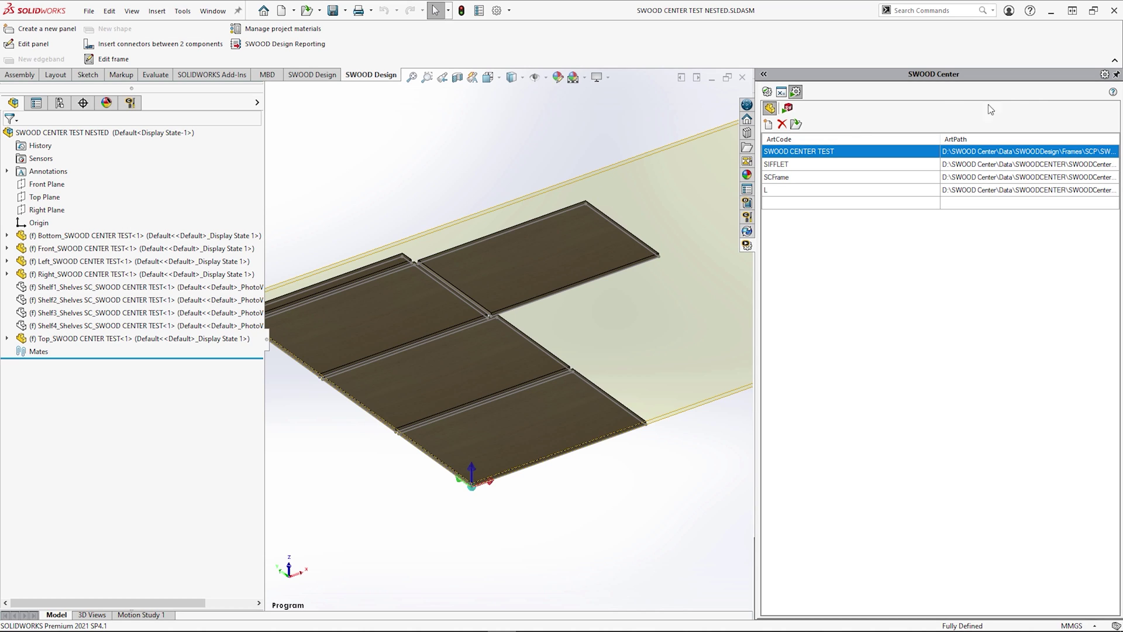
Close the SWOOD Center pane and activate Sheet 2 in the SWOOD tree.
left_click(764, 75)
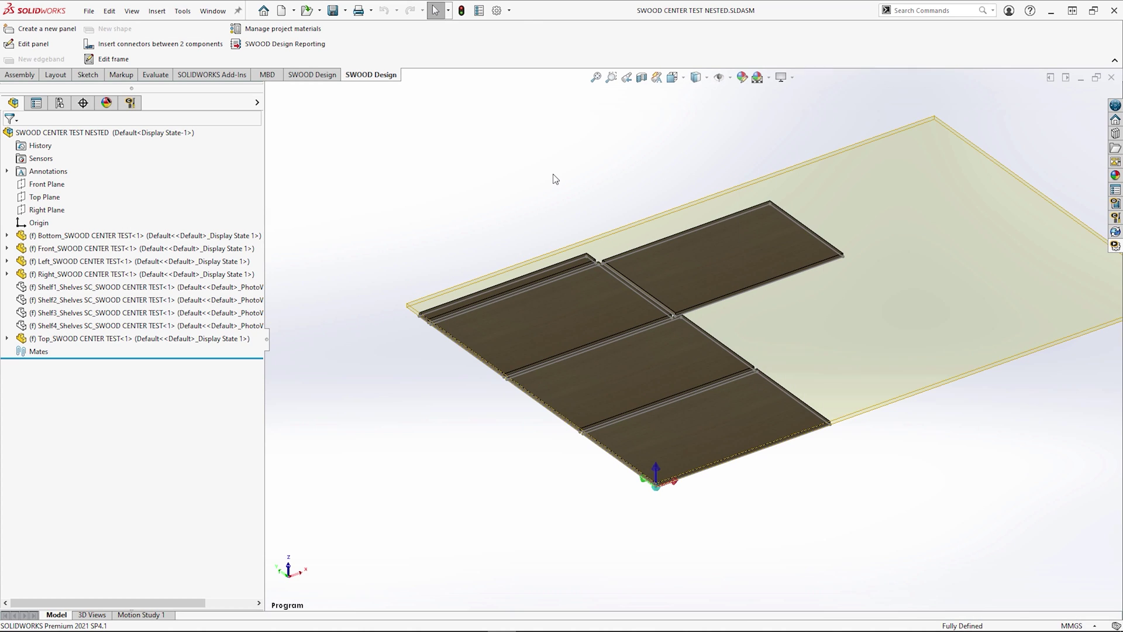
scroll(727, 301, "down", 2)
scroll(901, 290, "up", 2)
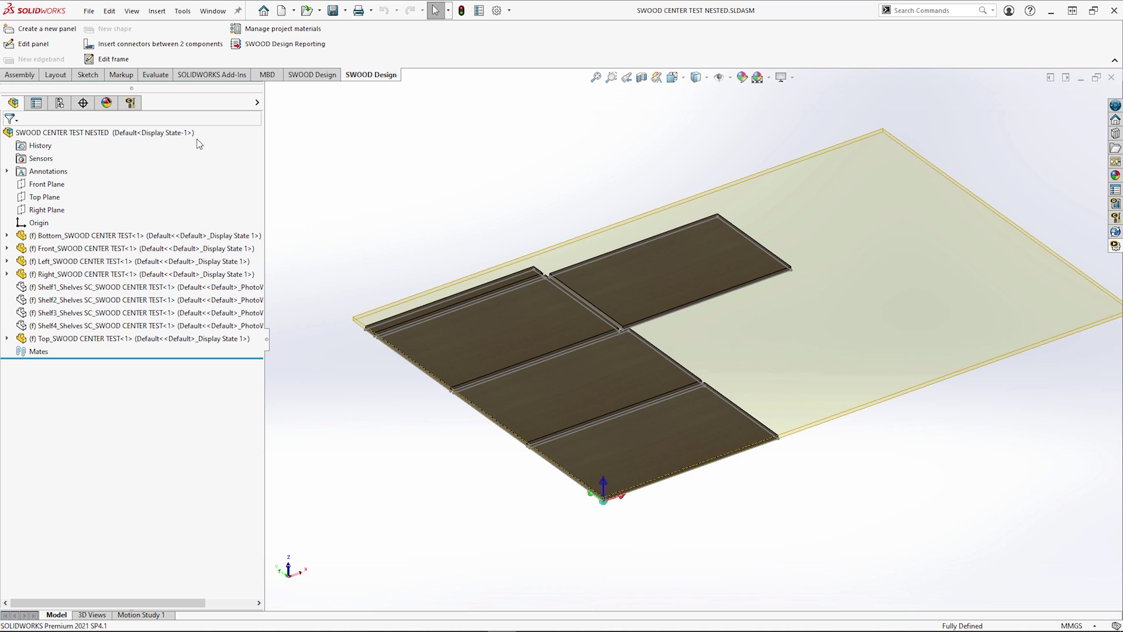
left_click(131, 103)
double_click(42, 240)
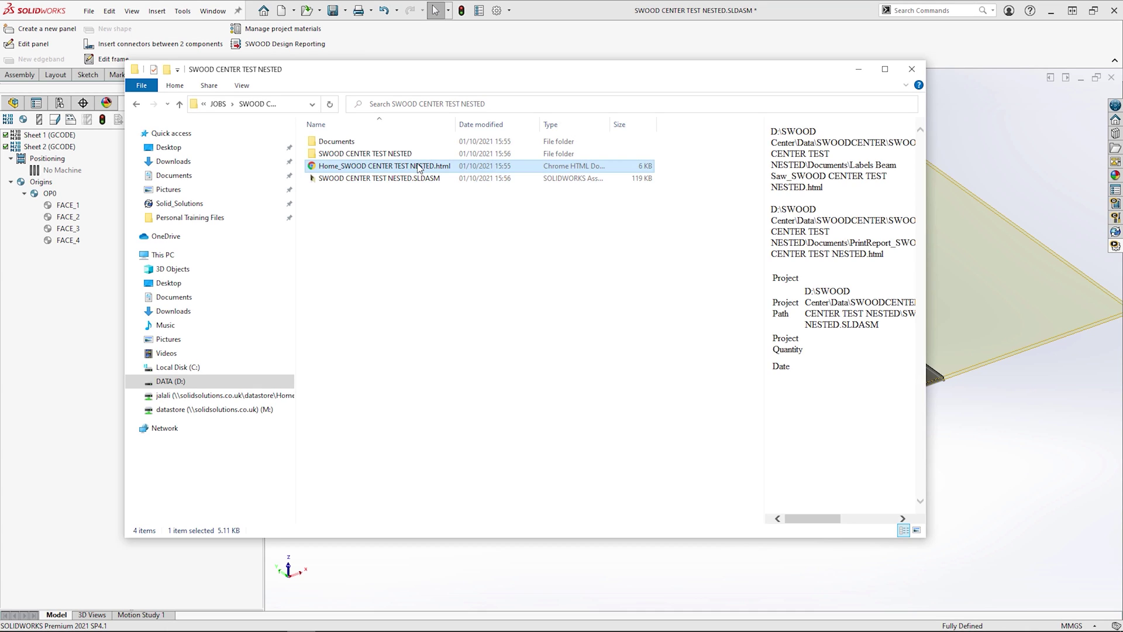
Open the nested job's Home report, review panels, stocks and £616.05 summary, then close Chrome.
double_click(423, 175)
left_click(487, 119)
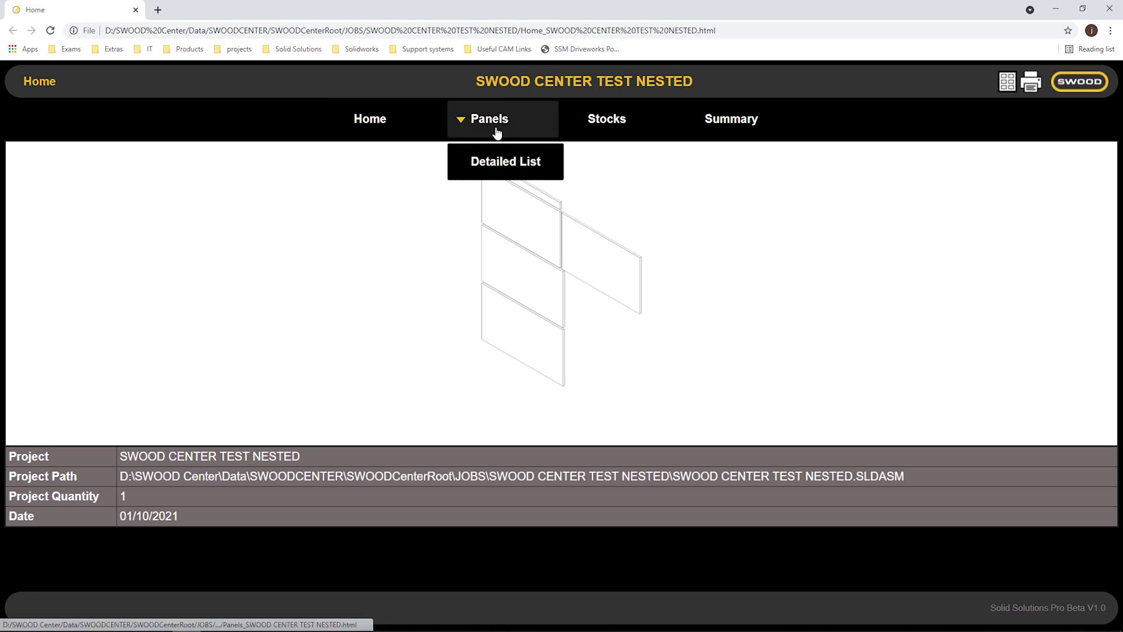
left_click(505, 160)
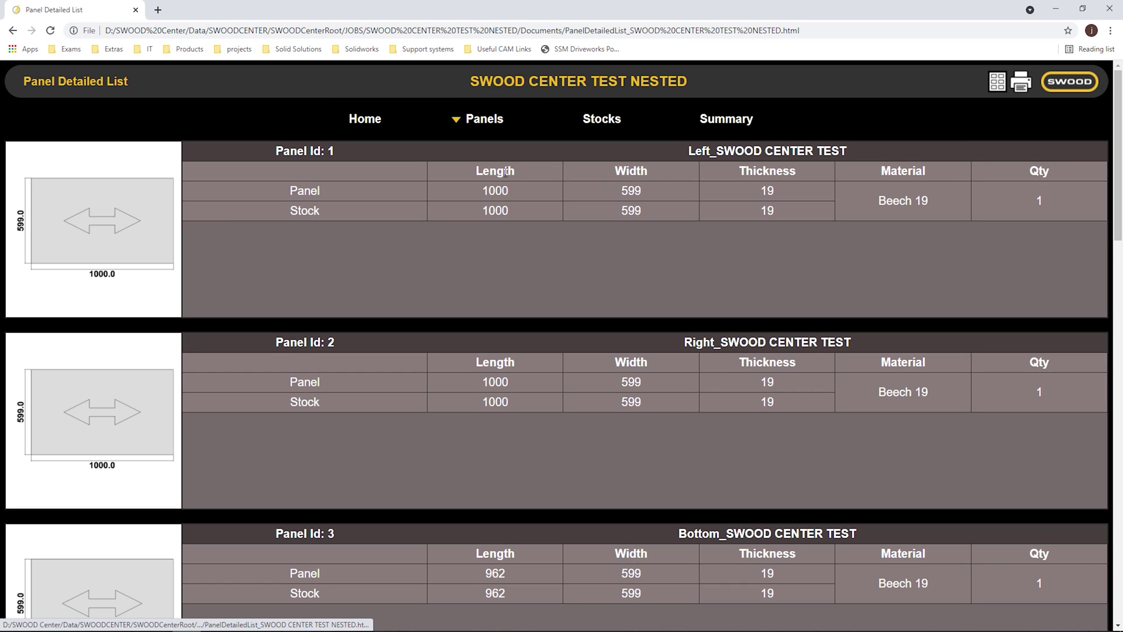
left_click(602, 122)
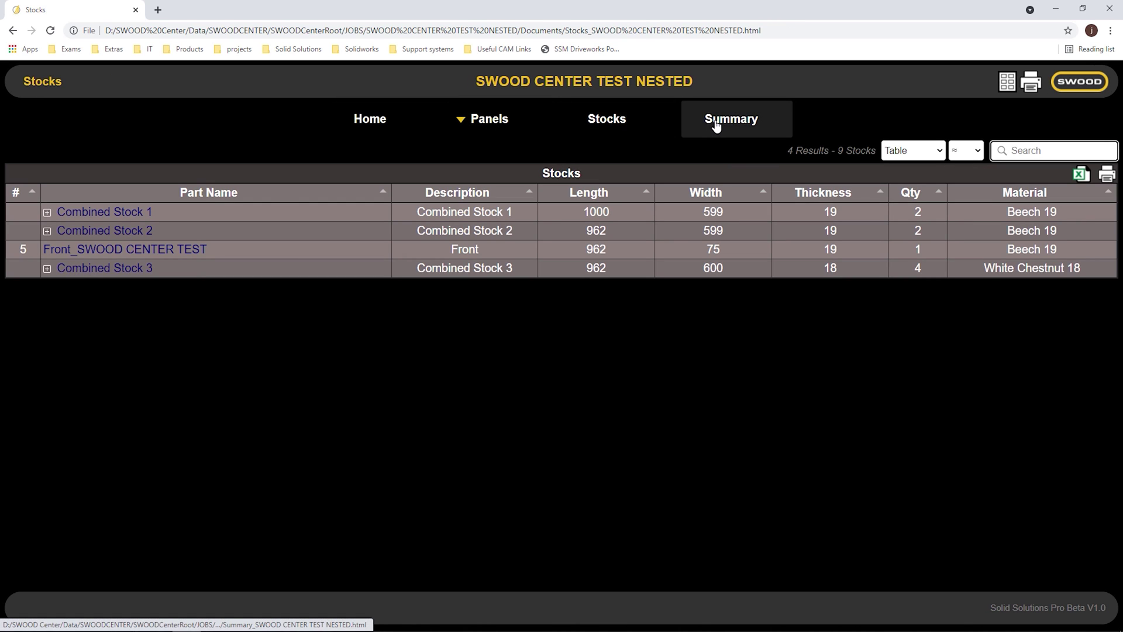
left_click(725, 119)
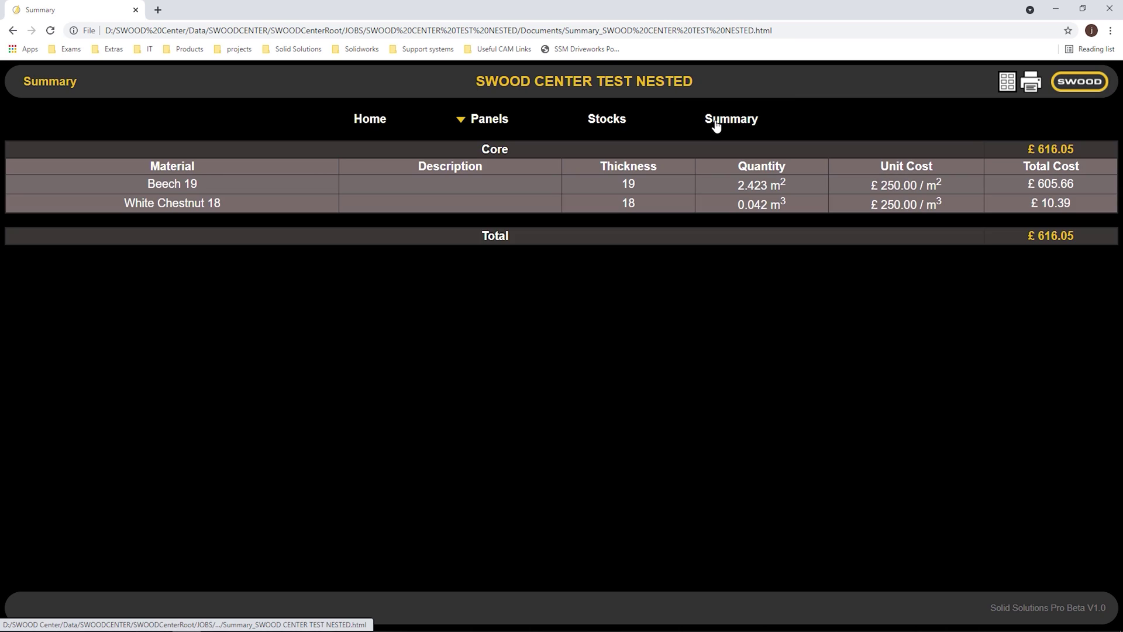
left_click(1107, 9)
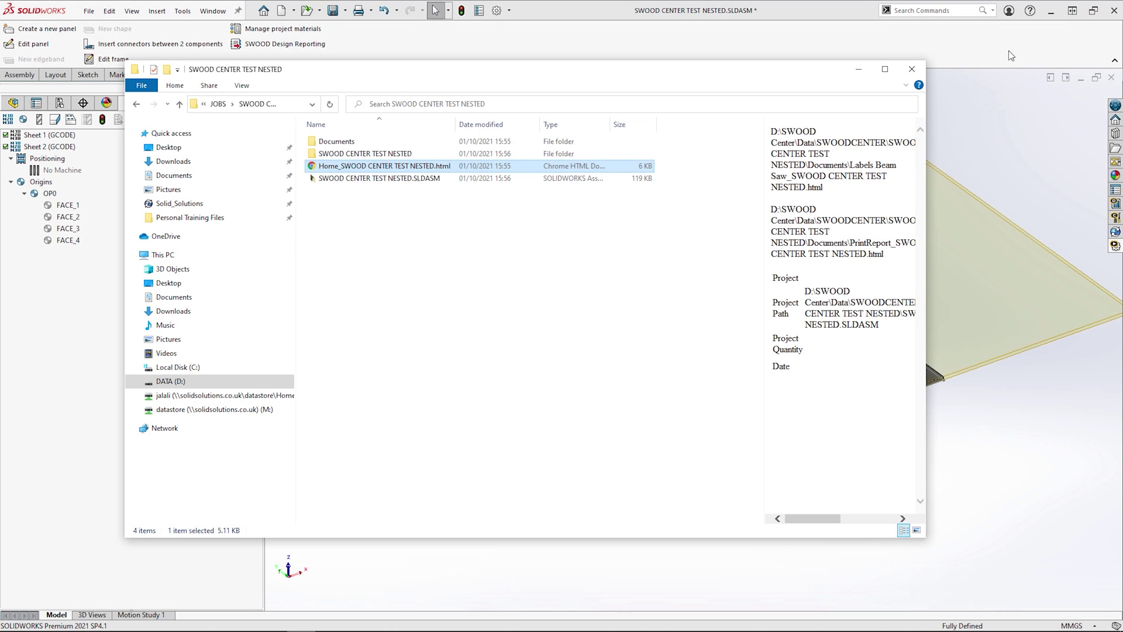
Close the File Explorer job folder window to reveal the Sheet 2 layout.
left_click(912, 70)
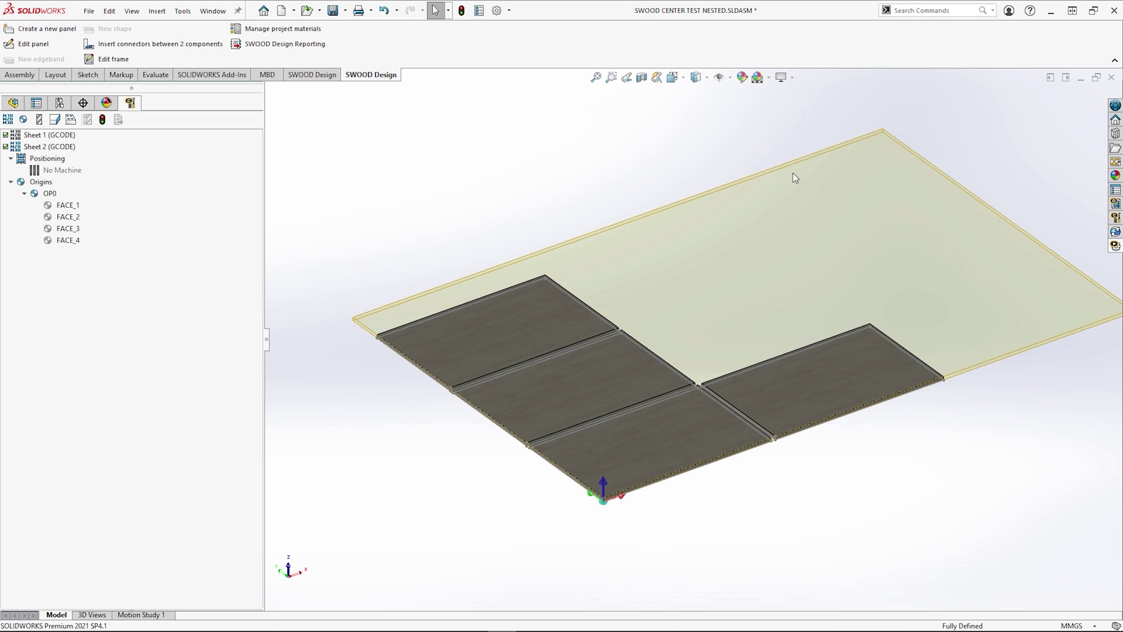